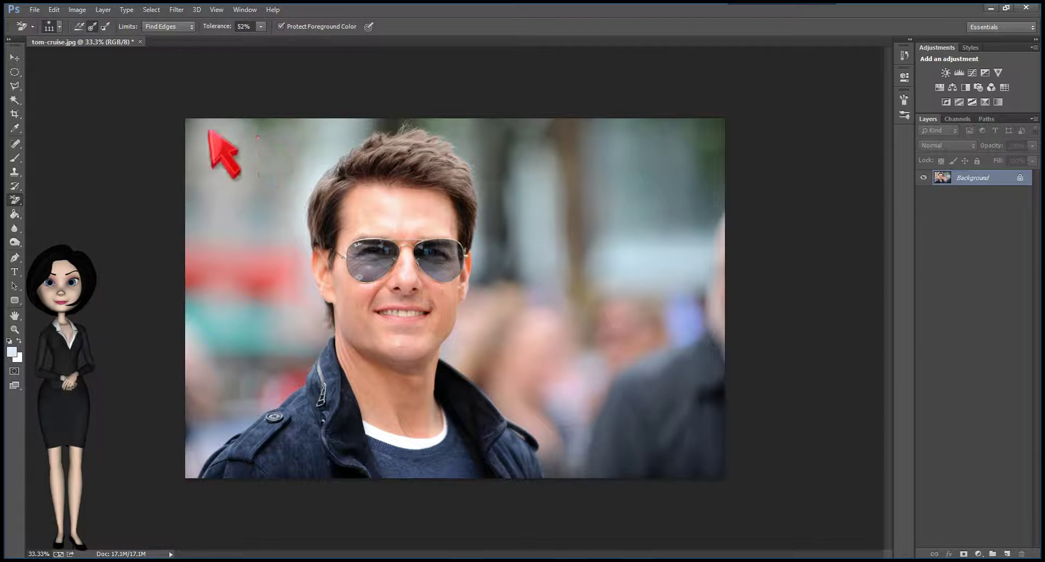
Apply Image > Adjustments > Black & White with default settings to make the portrait grayscale.
{"action": "left_click", "coordinate": [79, 10]}
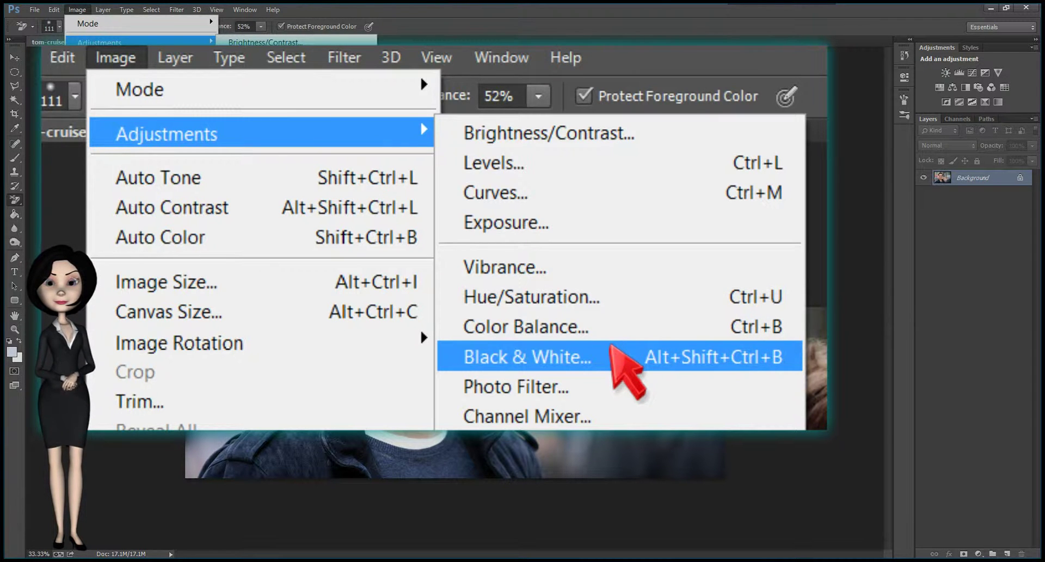
{"action": "left_click", "coordinate": [610, 348]}
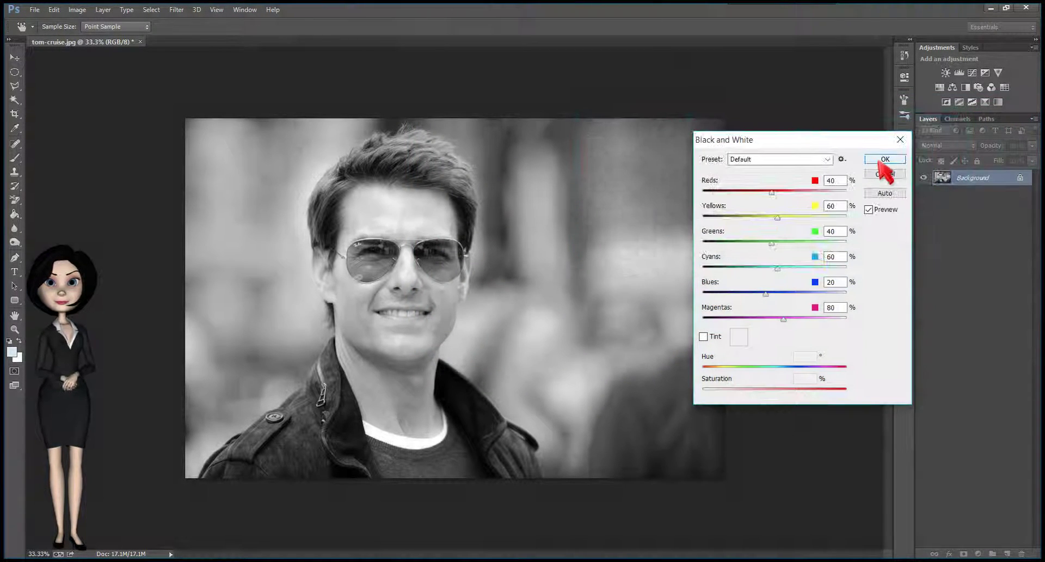
{"action": "left_click", "coordinate": [883, 158]}
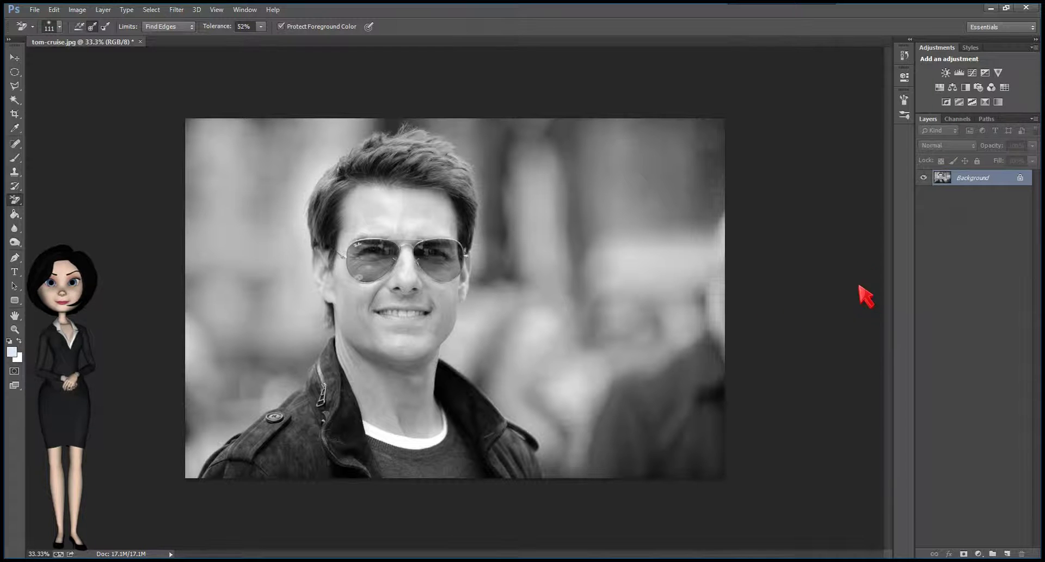
Create a 'Background copy' layer by duplicating the Background layer.
{"action": "right_click", "coordinate": [941, 183]}
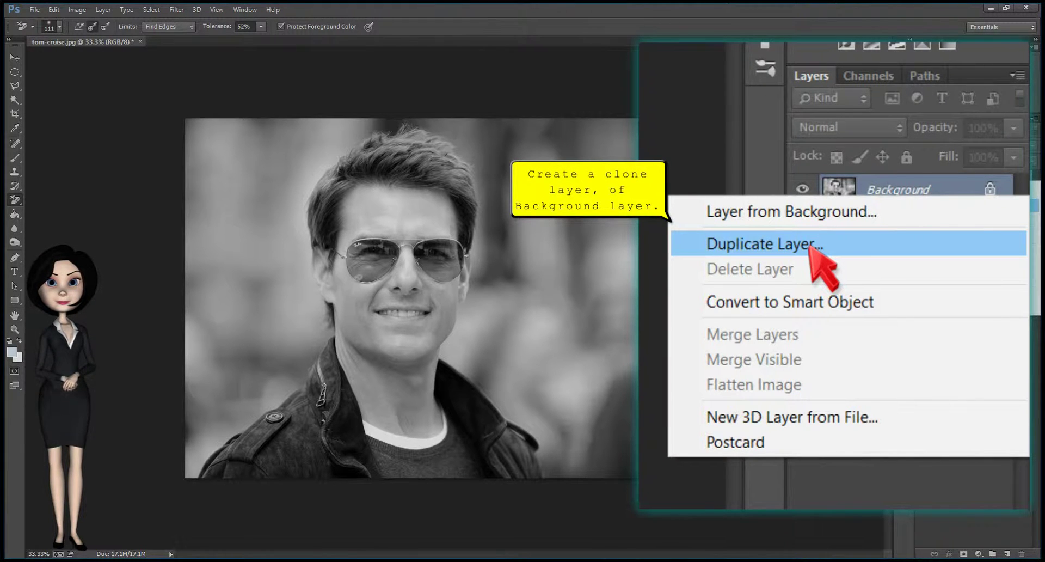
{"action": "left_click", "coordinate": [811, 245]}
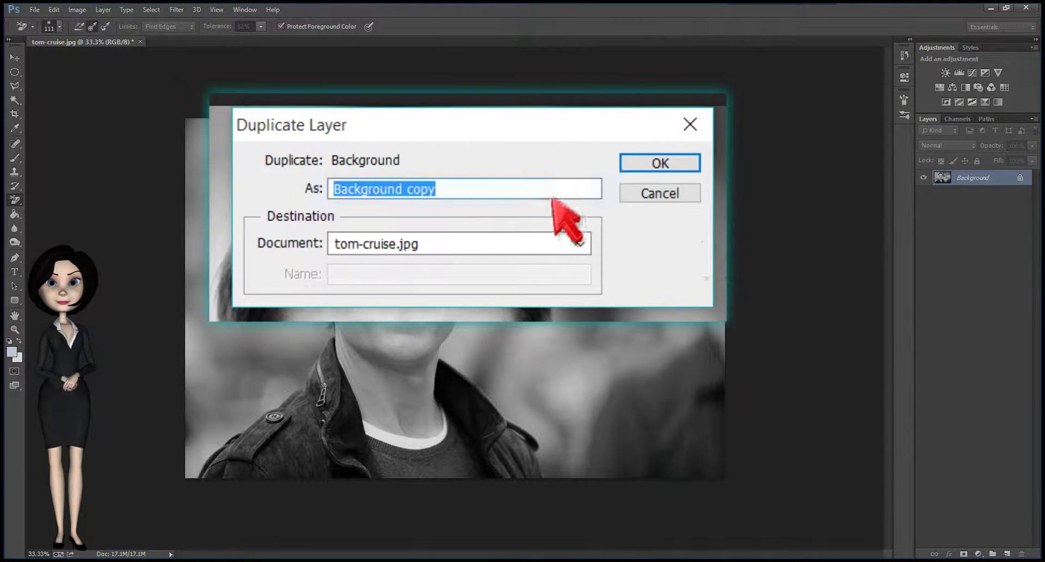
{"action": "left_click", "coordinate": [631, 162]}
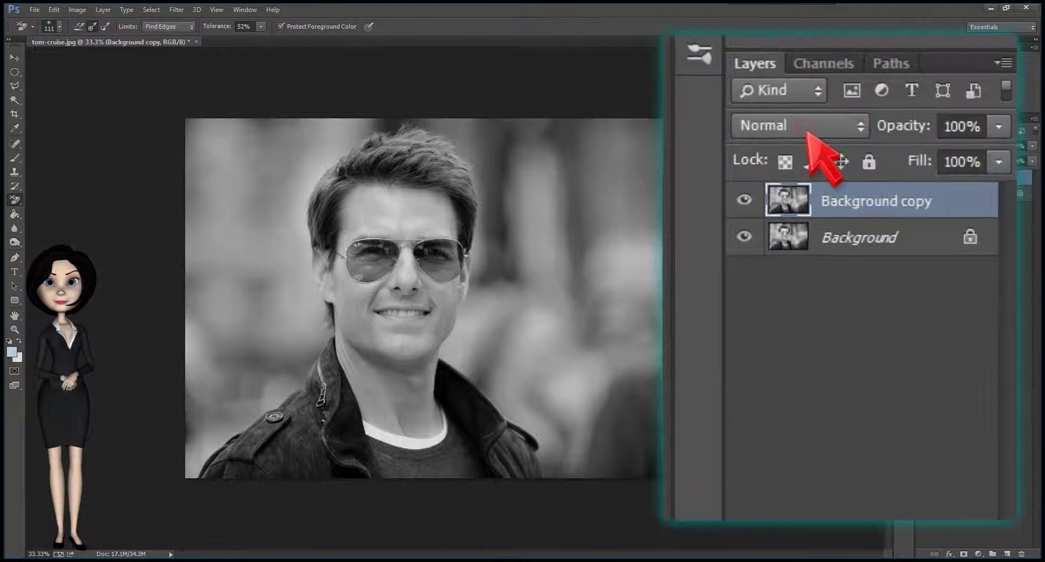
Set the Background copy blend mode to Color Dodge and invert it with Ctrl+I.
{"action": "left_click", "coordinate": [811, 136]}
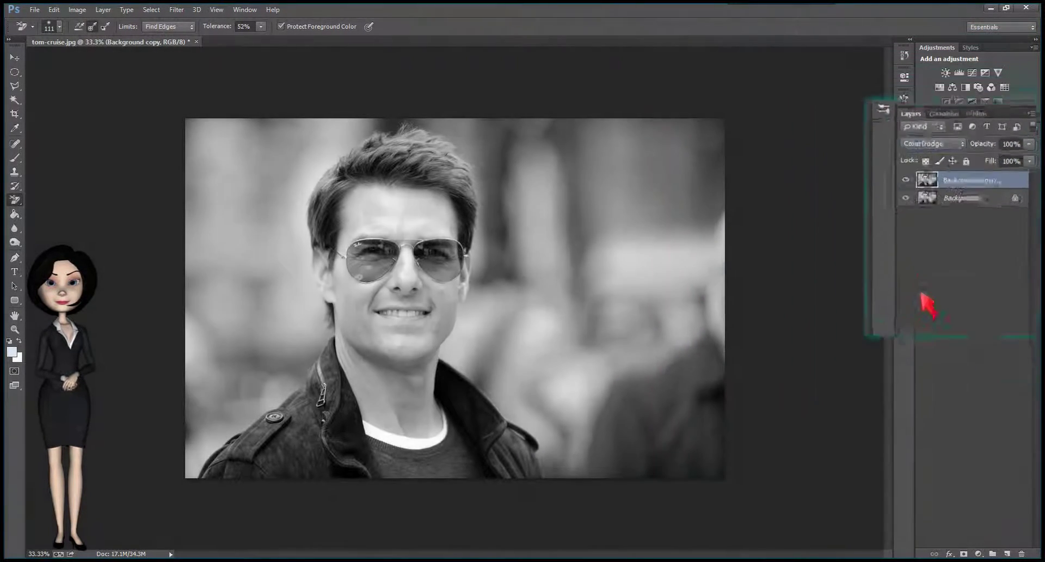
{"action": "left_click", "coordinate": [775, 433]}
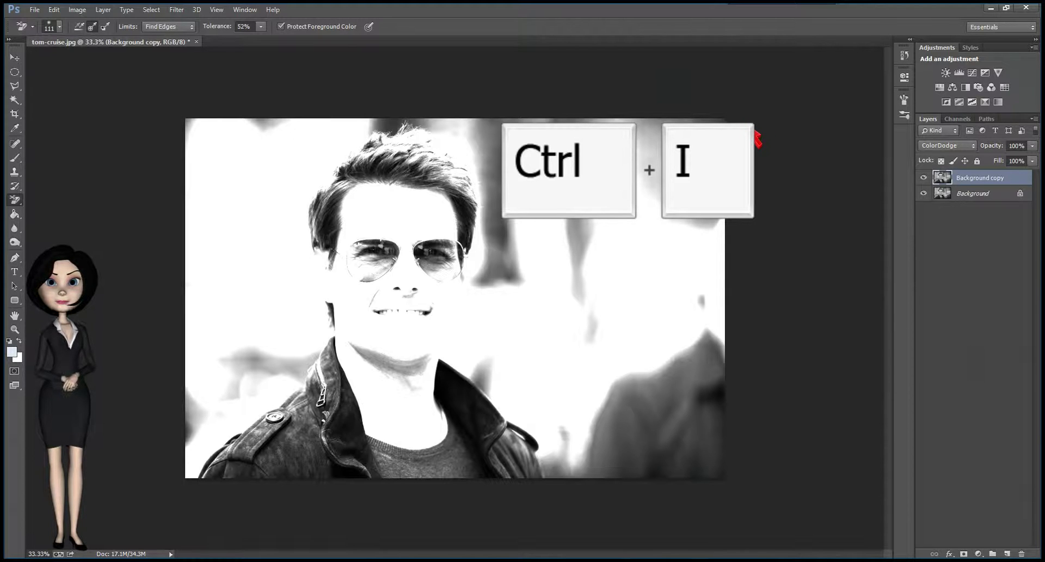
{"action": "key", "text": "ctrl+i"}
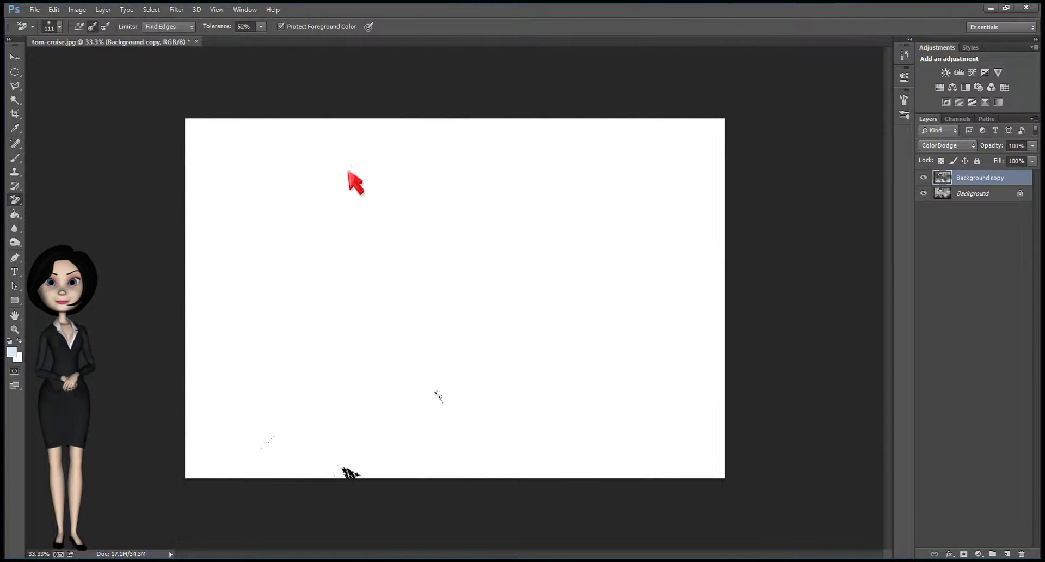
Apply a Gaussian Blur of 8.2 pixels radius to the inverted copy layer.
{"action": "left_click", "coordinate": [177, 10]}
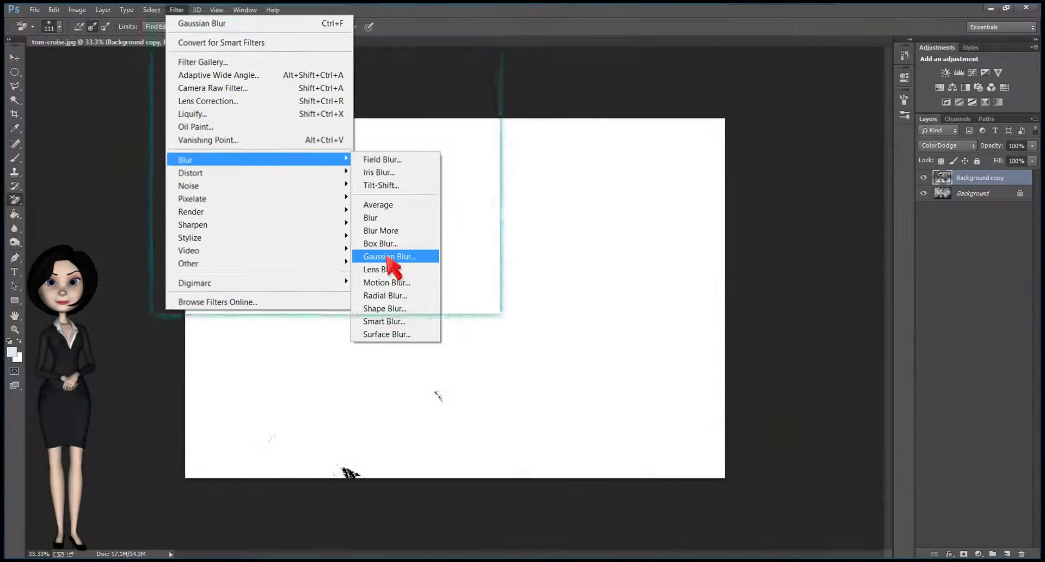
{"action": "left_click", "coordinate": [387, 256]}
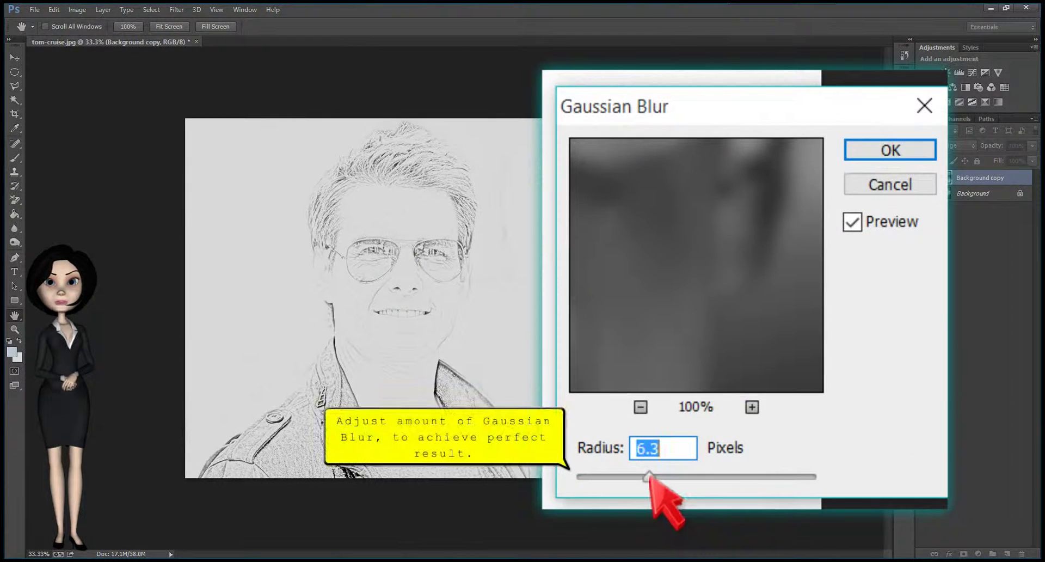
{"action": "left_click_drag", "start_coordinate": [649, 325], "coordinate": [662, 325]}
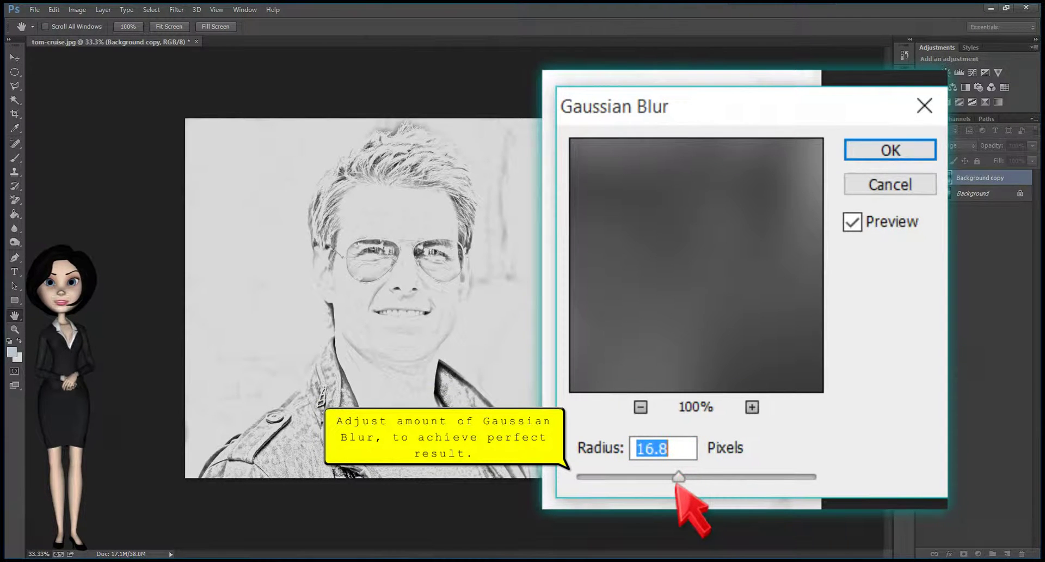
{"action": "left_click_drag", "start_coordinate": [678, 476], "coordinate": [661, 477]}
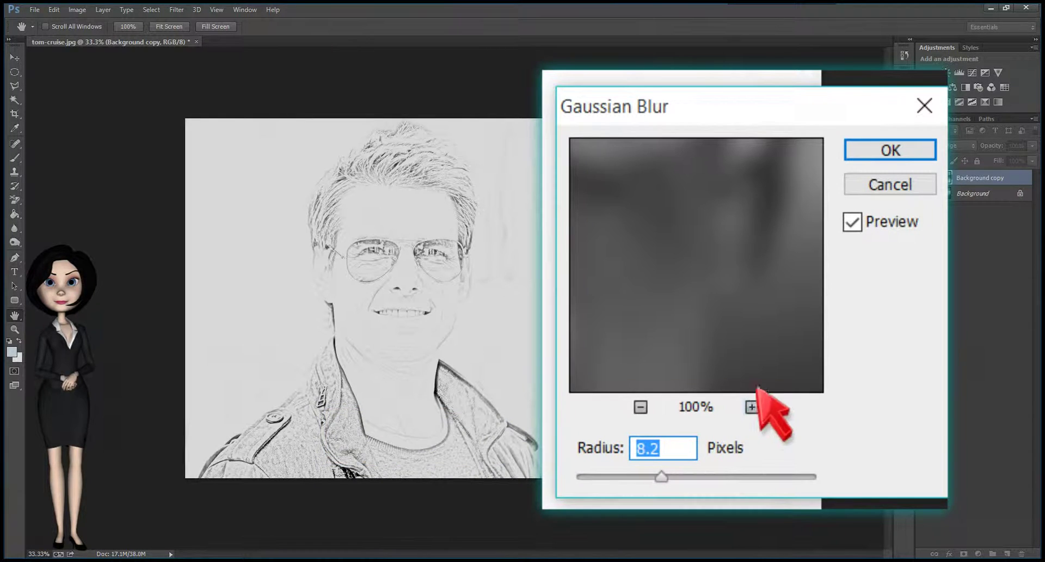
{"action": "left_click", "coordinate": [887, 155]}
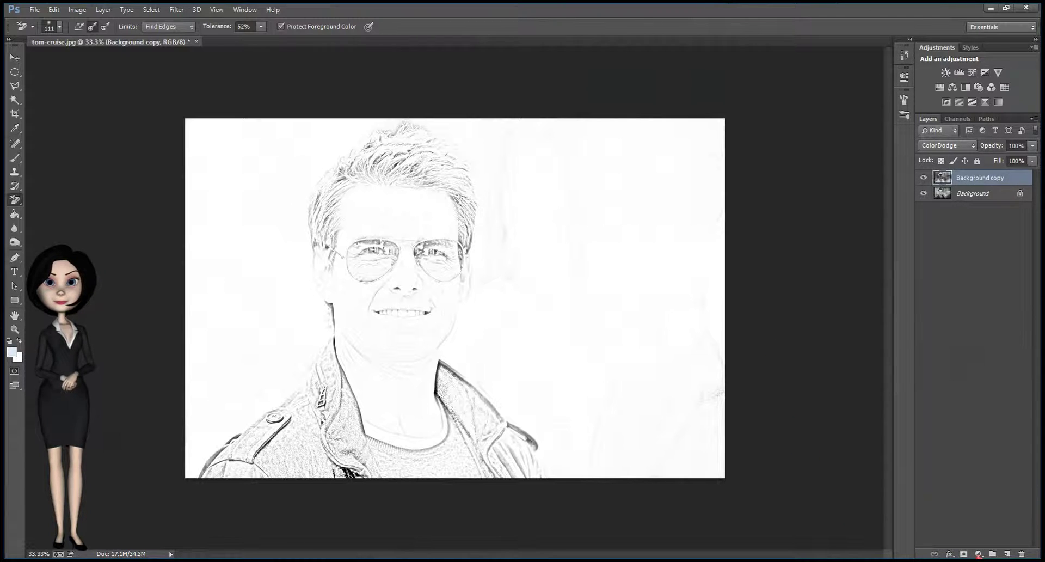
Add a Levels adjustment layer with the black input raised to 166.
{"action": "left_click", "coordinate": [979, 553]}
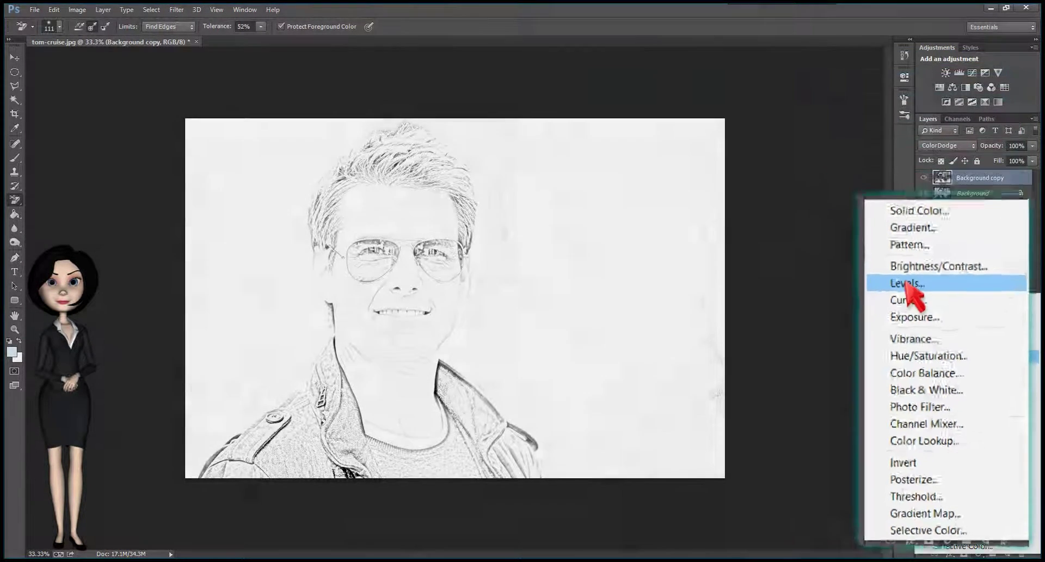
{"action": "left_click", "coordinate": [947, 357]}
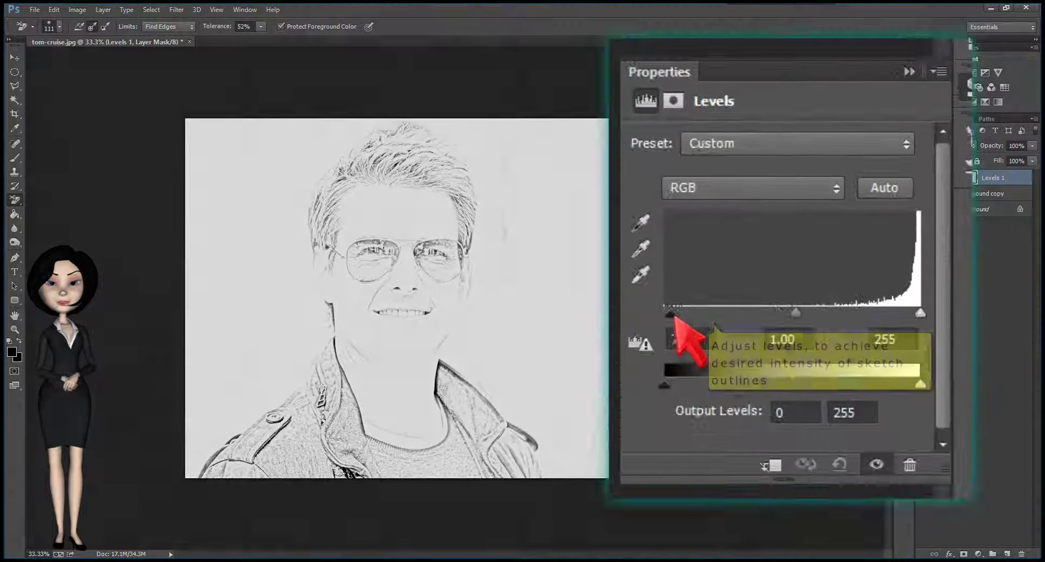
{"action": "left_click_drag", "start_coordinate": [762, 182], "coordinate": [786, 182]}
{"action": "mouse_move", "coordinate": [721, 320]}
{"action": "left_mouse_down"}
{"action": "mouse_move", "coordinate": [910, 311]}
{"action": "mouse_move", "coordinate": [834, 311]}
{"action": "mouse_move", "coordinate": [810, 299]}
{"action": "mouse_move", "coordinate": [832, 309]}
{"action": "left_mouse_up"}
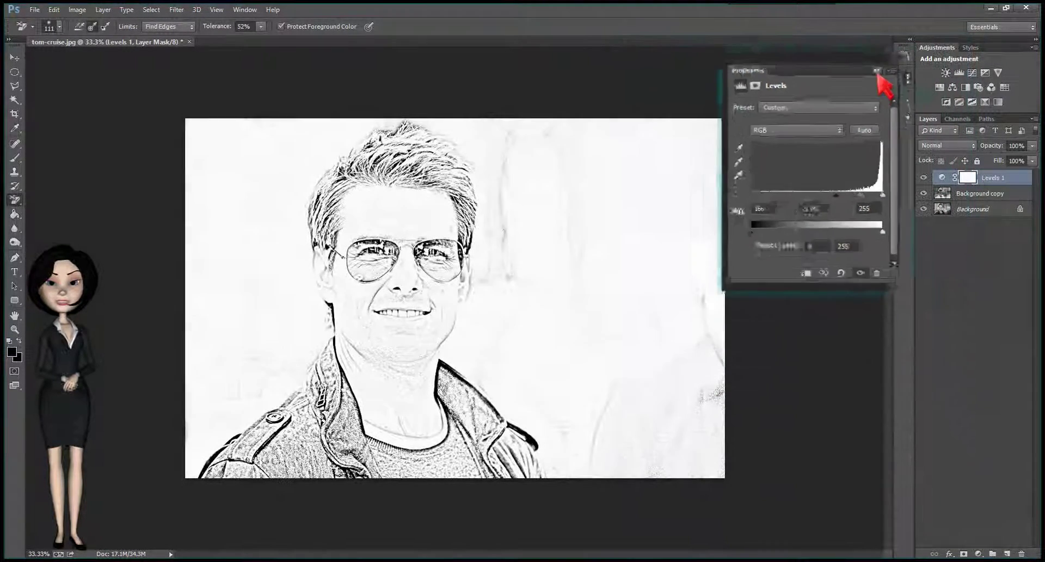
Collapse the Levels Properties panel to reveal the finished sketch and its three layers.
{"action": "left_click", "coordinate": [876, 74]}
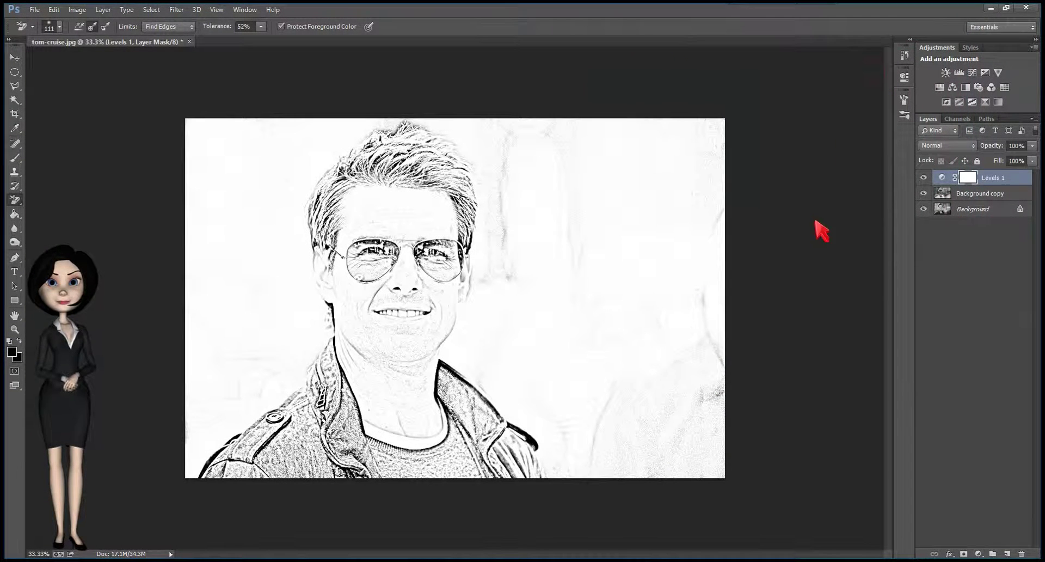